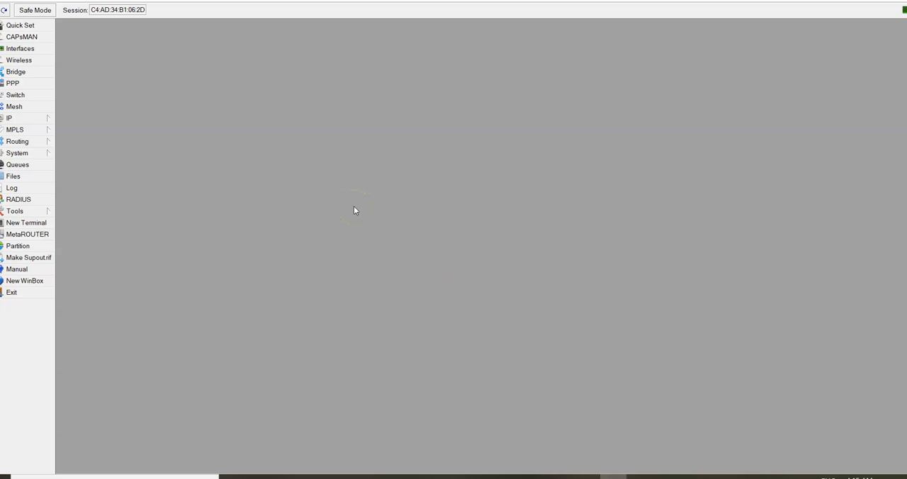
# - Open Quick Set, choose the WISP AP profile, and make the internet address acquisition automatic
pyautogui.click(33, 27)
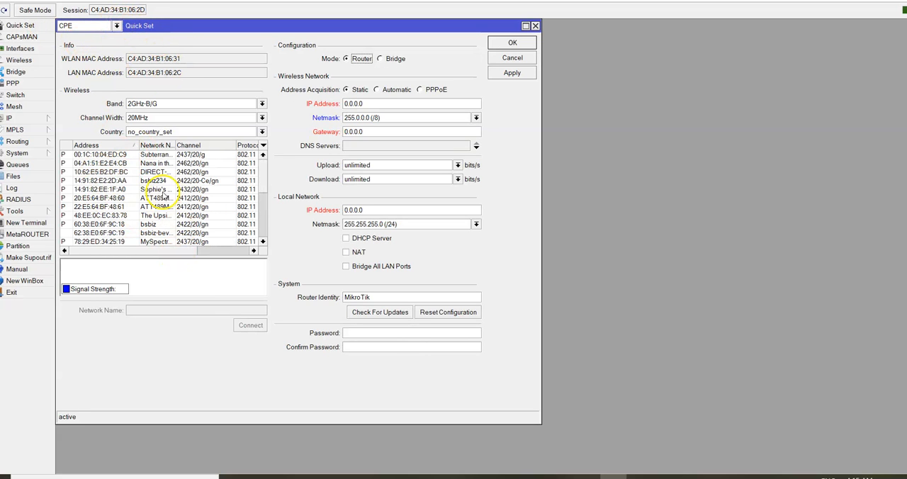
pyautogui.click(114, 26)
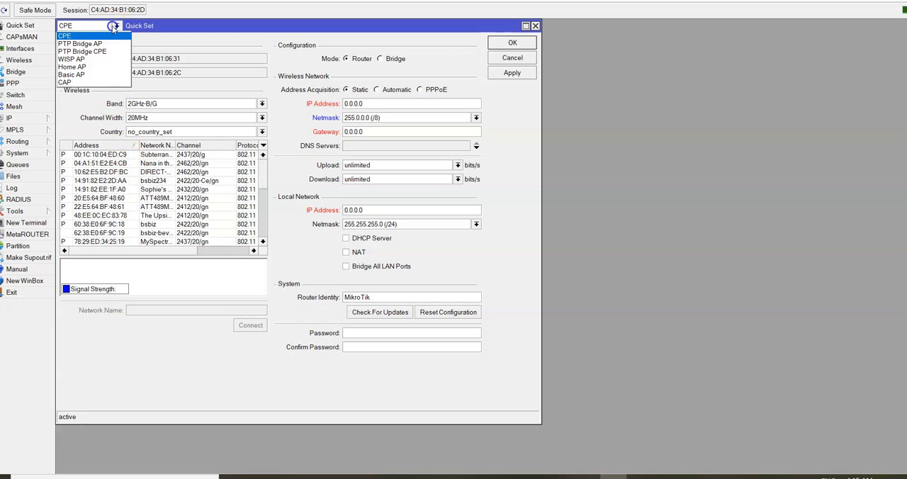
pyautogui.click(92, 60)
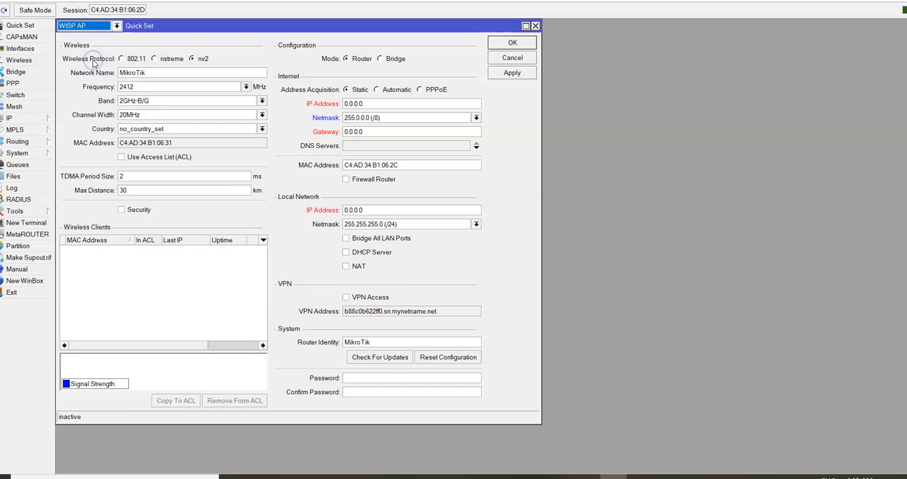
pyautogui.click(378, 90)
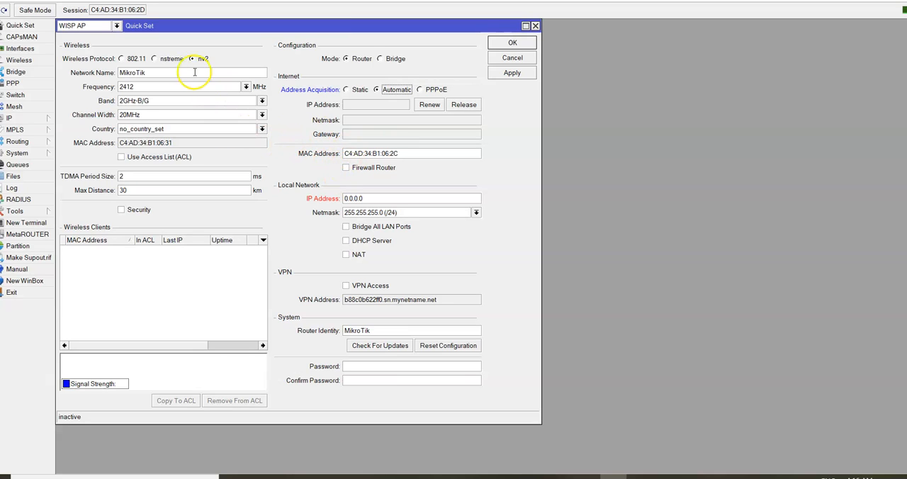
# - Set the wireless network name to BSBIZTOGO
pyautogui.doubleClick(164, 72)
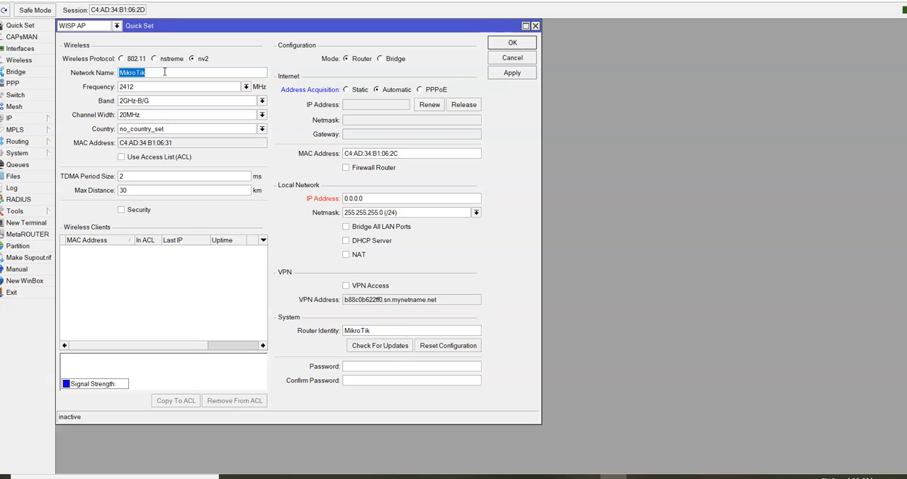
pyautogui.write('BSBIZTOGO')
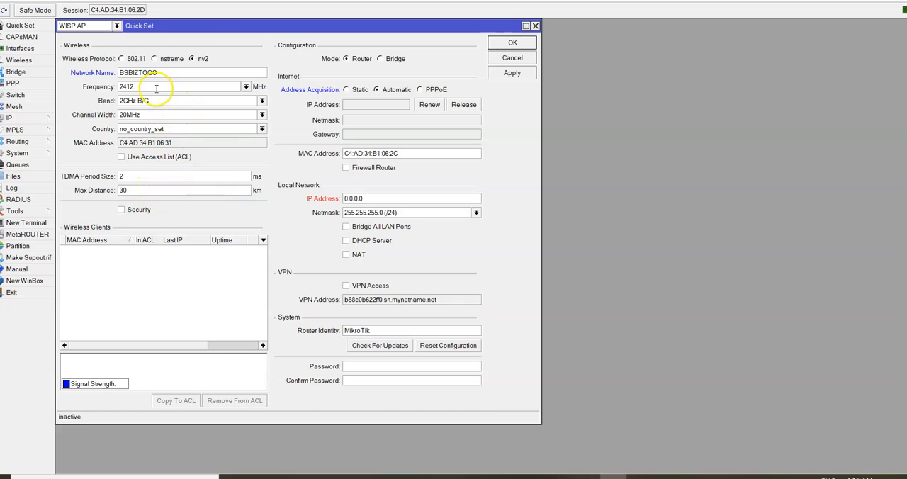
# - Set the wireless country to united states and the frequency to auto
pyautogui.click(262, 129)
pyautogui.write('un')
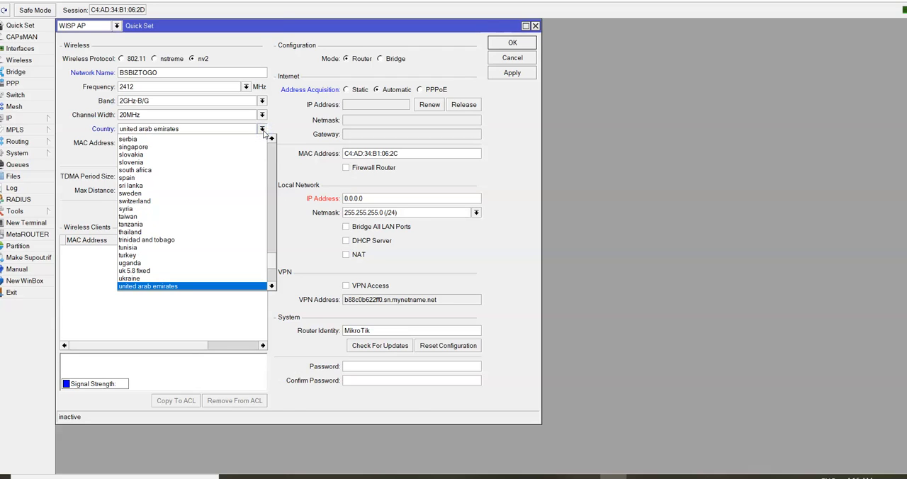
pyautogui.write('uganda')
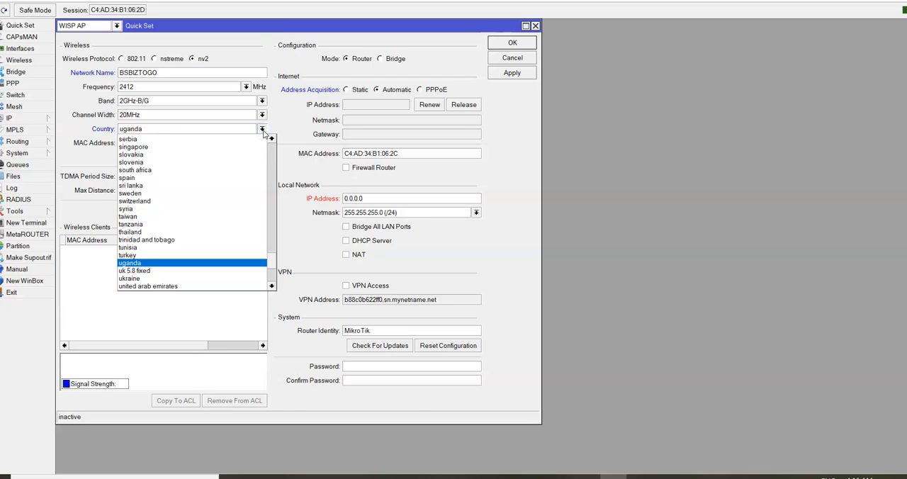
pyautogui.press('Down')
pyautogui.press('Down')
pyautogui.press('Down')
pyautogui.press('Down')
pyautogui.press('Down')
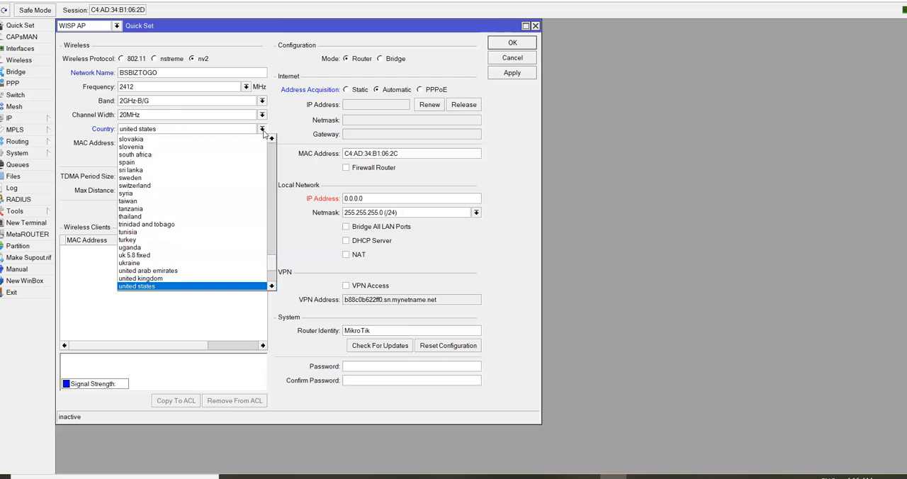
pyautogui.press('Return')
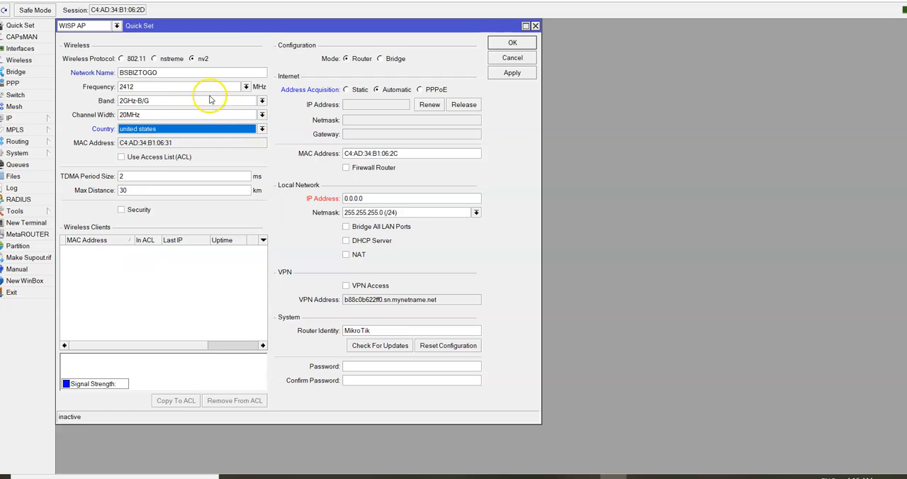
pyautogui.click(245, 88)
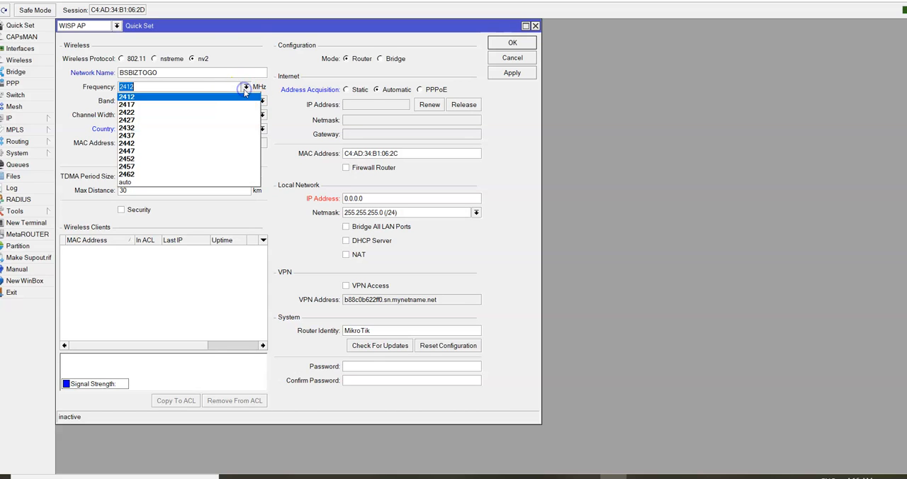
pyautogui.click(204, 182)
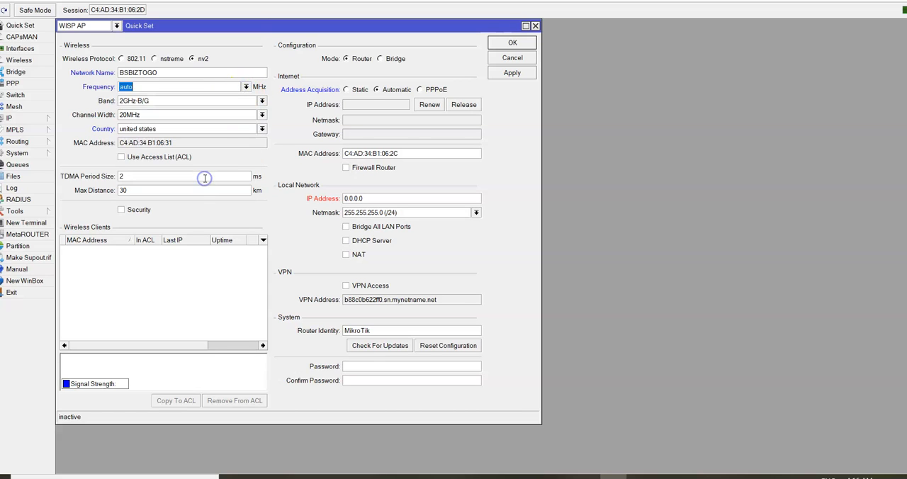
# - Choose the 2GHz-B/G wireless band and enable security for the wireless network
pyautogui.click(262, 101)
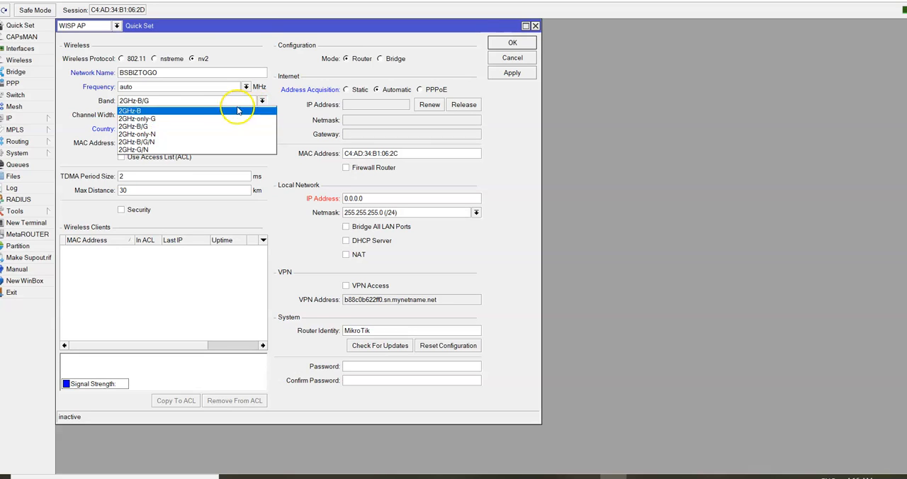
pyautogui.click(184, 126)
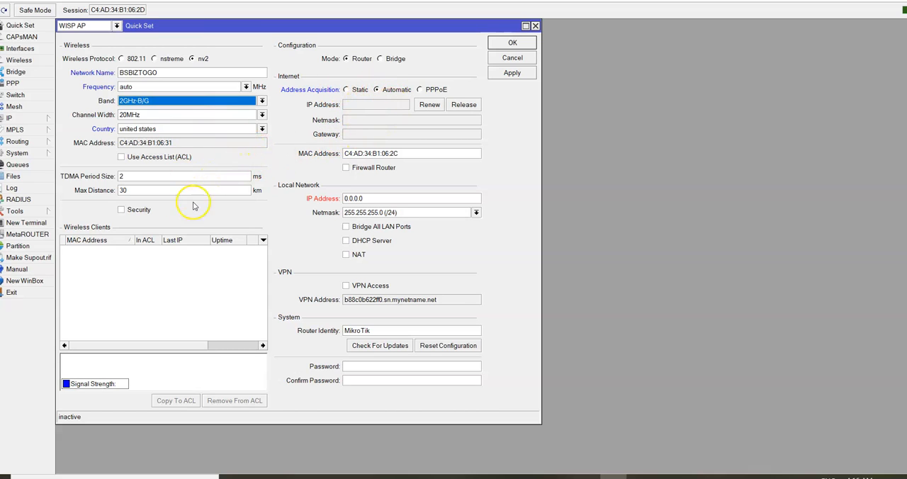
pyautogui.click(122, 211)
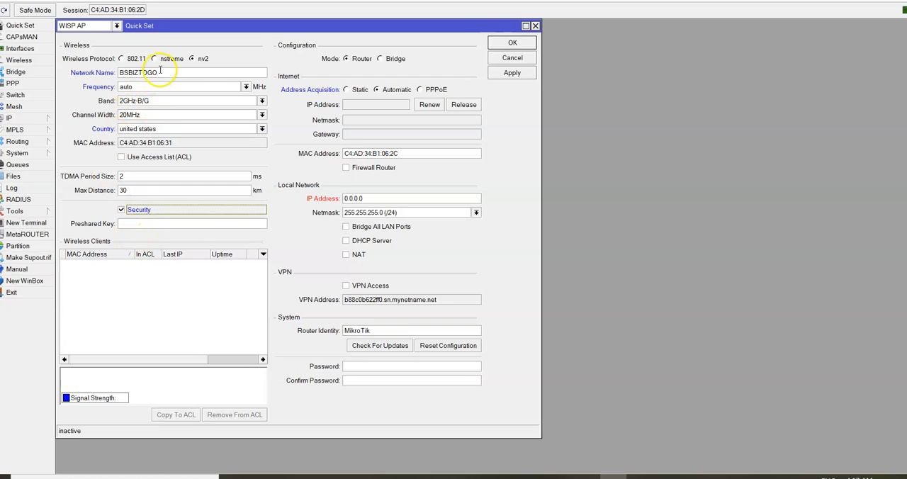
pyautogui.click(105, 281)
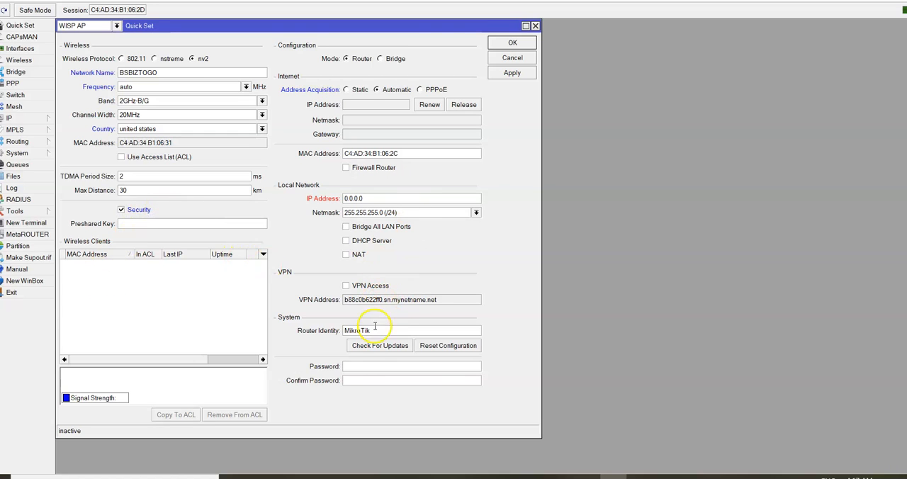
pyautogui.click(358, 366)
pyautogui.write('12')
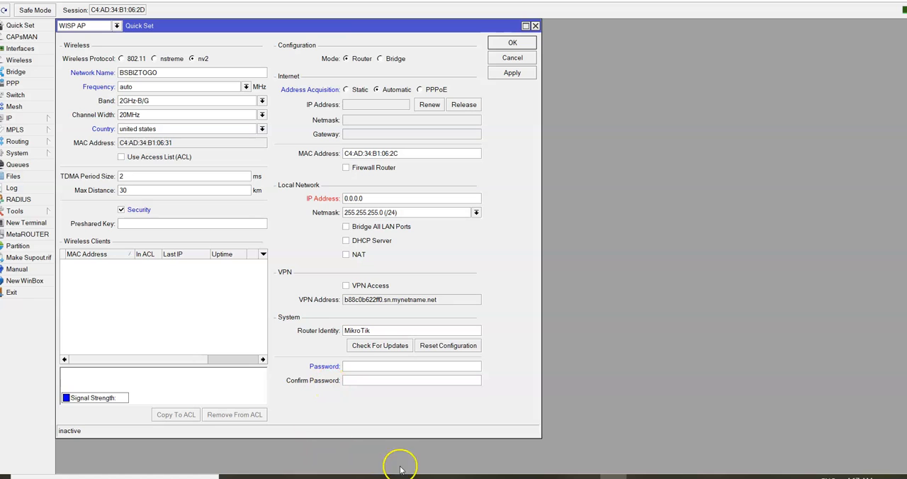
pyautogui.click(587, 477)
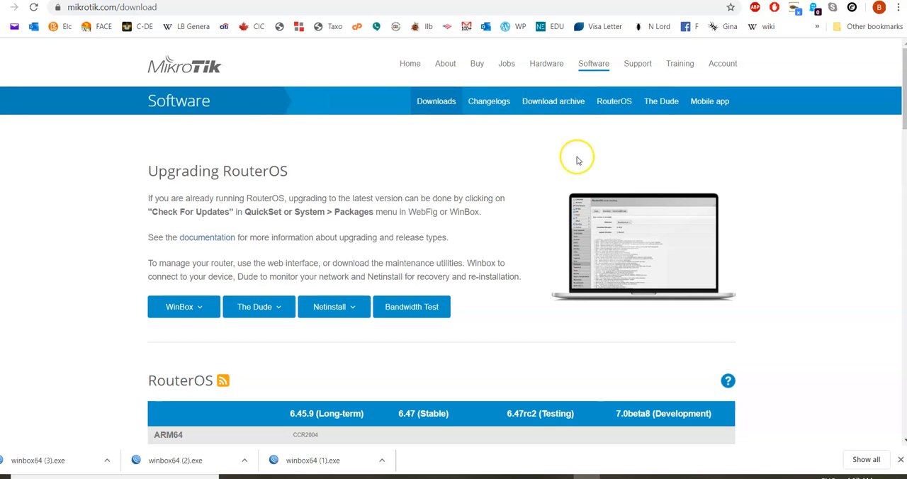
pyautogui.hotkey('ctrl', 'f')
pyautogui.write('d')
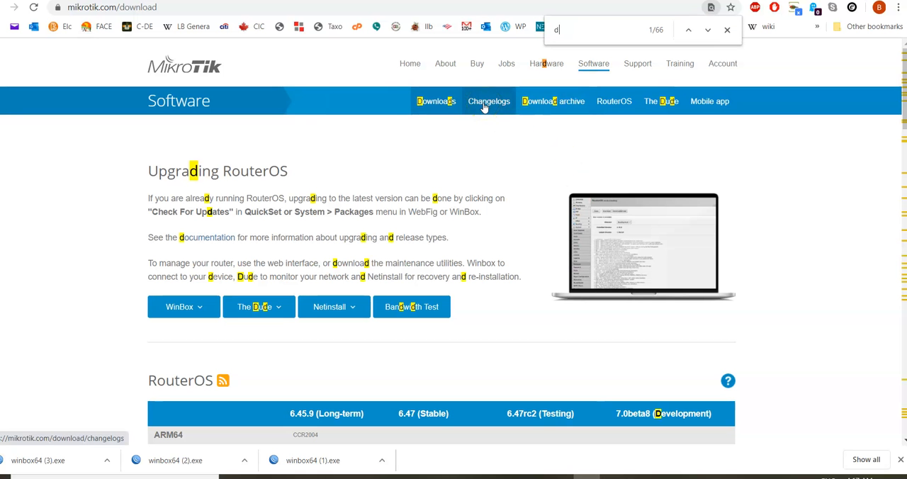
pyautogui.click(614, 478)
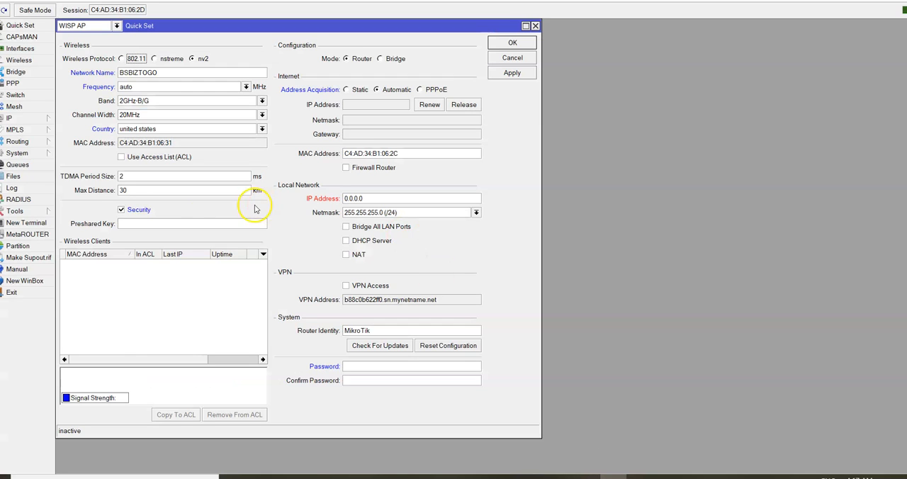
# - Enter the preshared key for the wireless network
pyautogui.click(174, 222)
pyautogui.write('****')
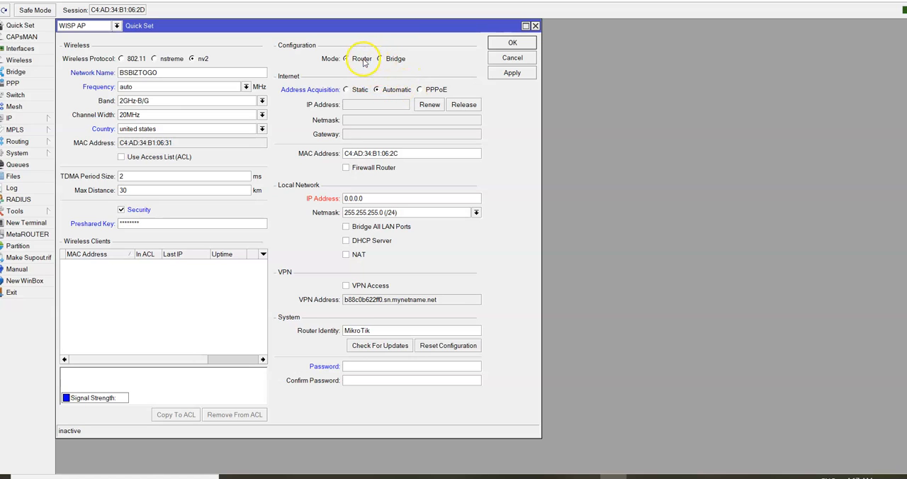
# - Set the local network's IP address to 192.168.5.1 and enable its DHCP server
pyautogui.click(370, 200)
pyautogui.doubleClick(371, 199)
pyautogui.click(370, 199)
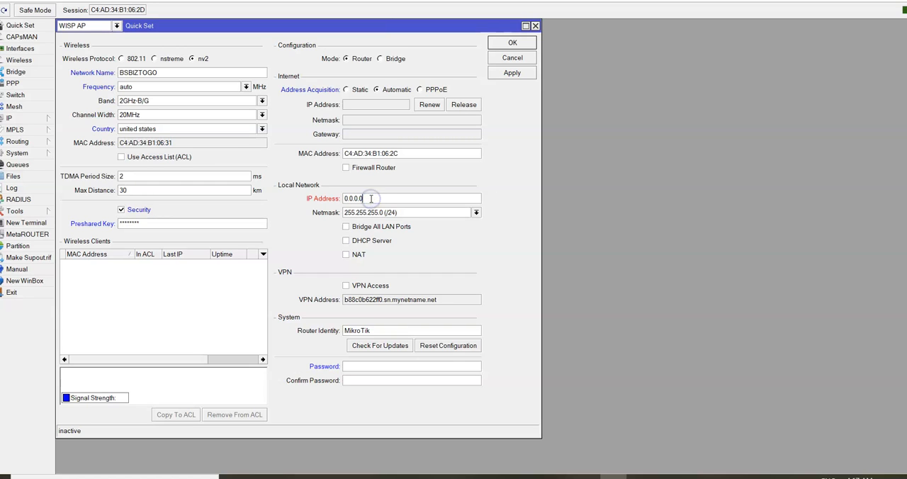
pyautogui.doubleClick(370, 199)
pyautogui.write('192.168.5.1')
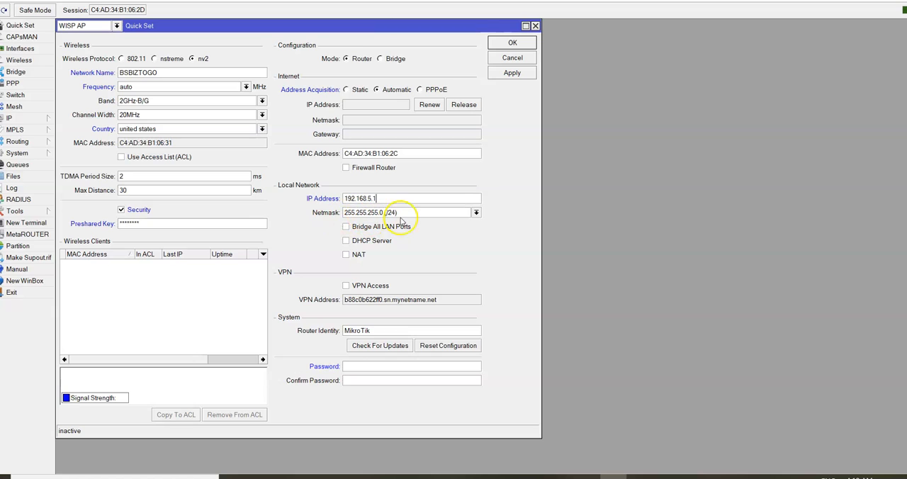
pyautogui.click(346, 240)
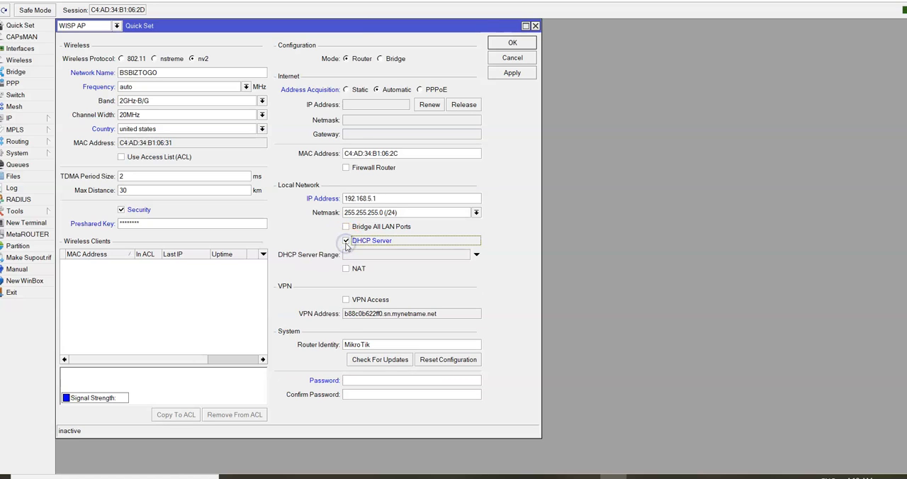
# - Try to set the DHCP server range to 192.168.5.10-192.168.5-254
pyautogui.click(376, 258)
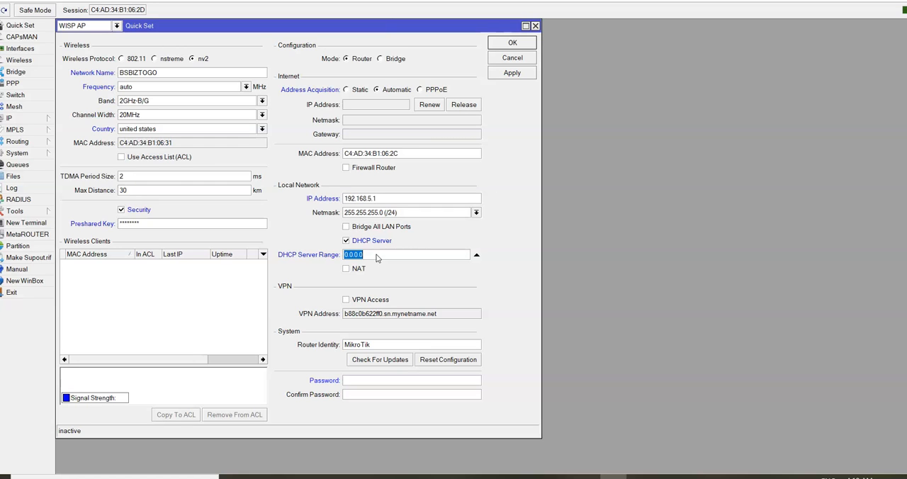
pyautogui.write('192.168.')
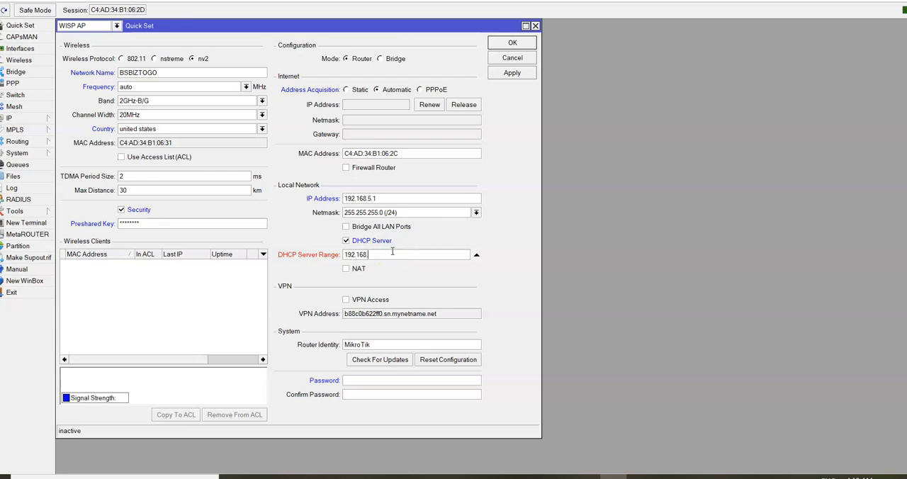
pyautogui.write('5.10')
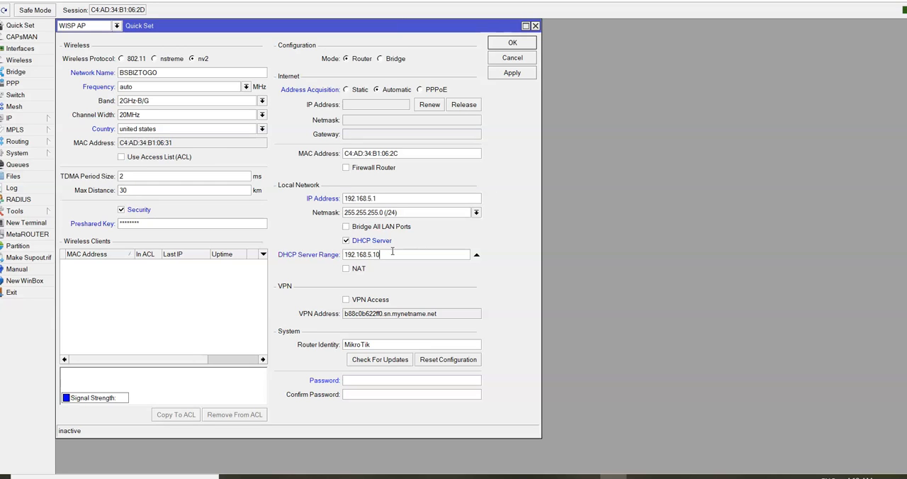
pyautogui.click(391, 253)
pyautogui.write('-192.168.')
pyautogui.click(413, 252)
pyautogui.write('5.')
pyautogui.write('254')
# - Enable NAT for the local network and re-enter the DHCP server range as 192.168.5.10-192.168.5.254
pyautogui.click(347, 270)
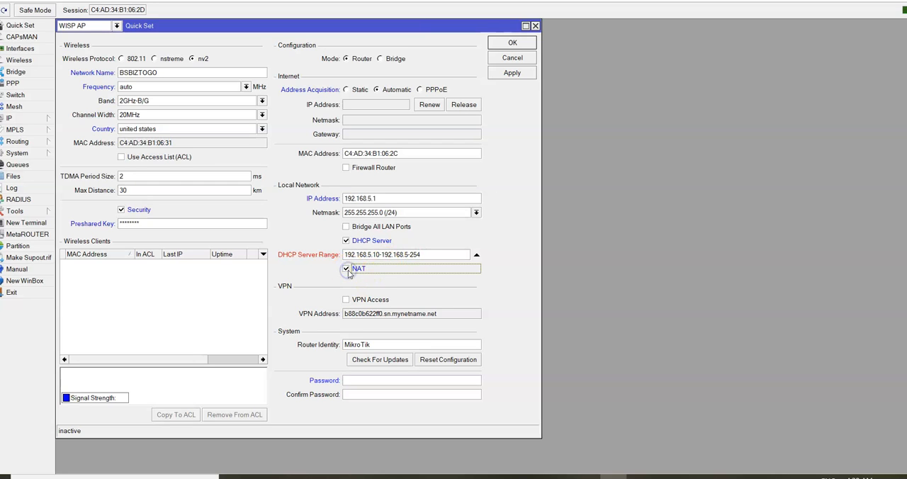
pyautogui.click(428, 255)
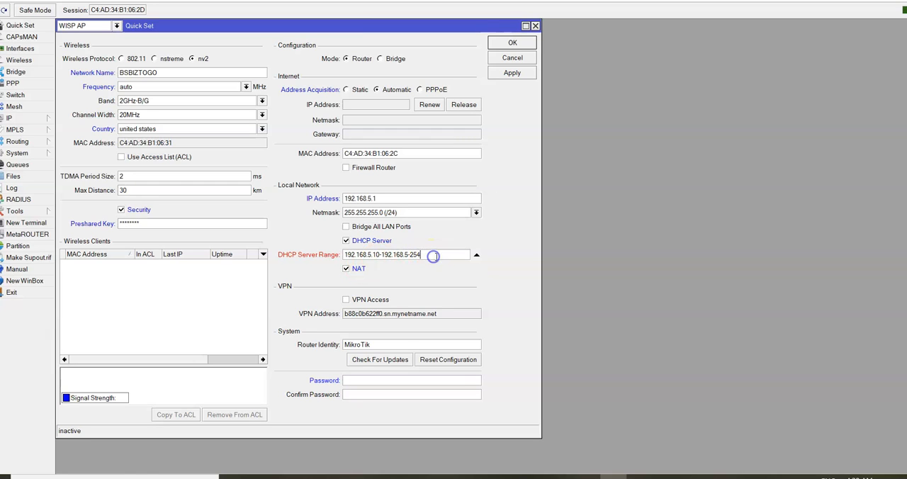
pyautogui.click(476, 255)
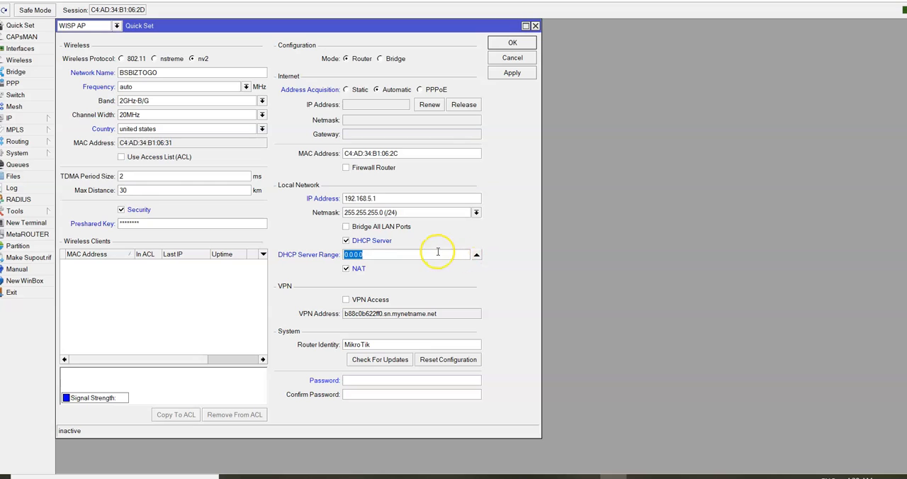
pyautogui.write('192.1681')
pyautogui.press('BackSpace')
pyautogui.write('.5.')
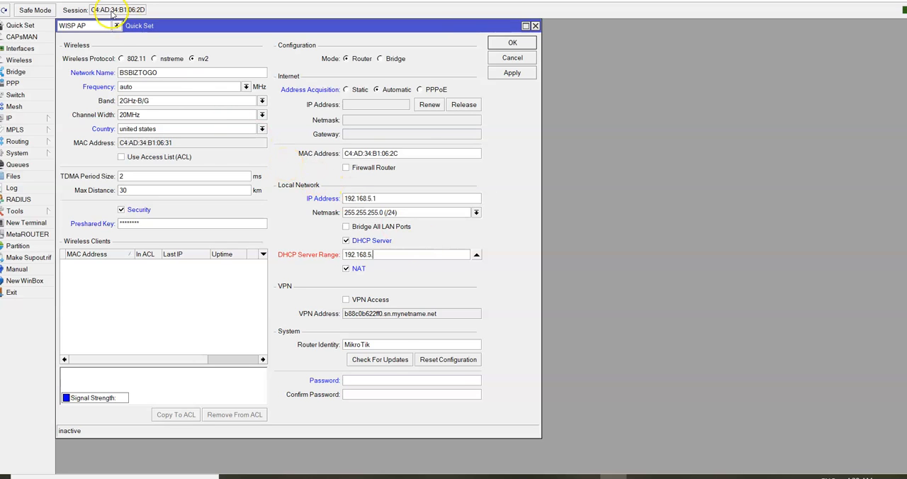
pyautogui.write('10-192.168.5.254')
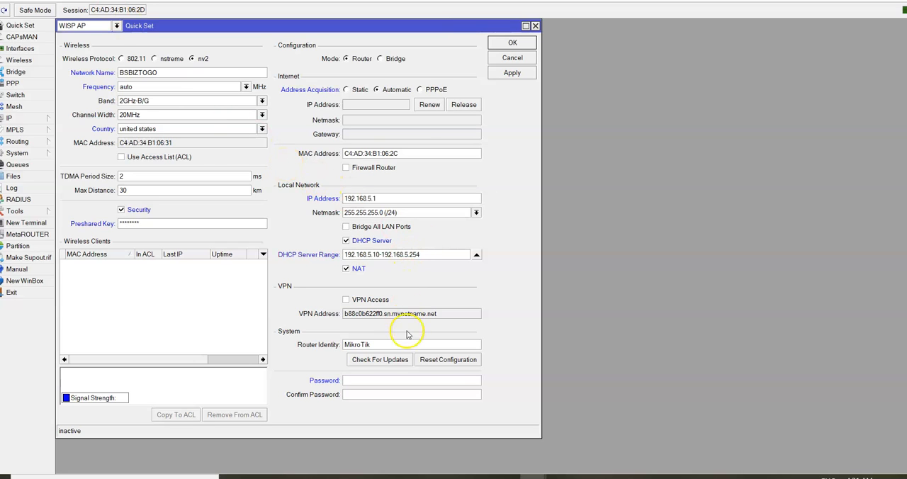
# - Set the router identity to BSBIZTOGO
pyautogui.doubleClick(384, 343)
pyautogui.click(385, 343)
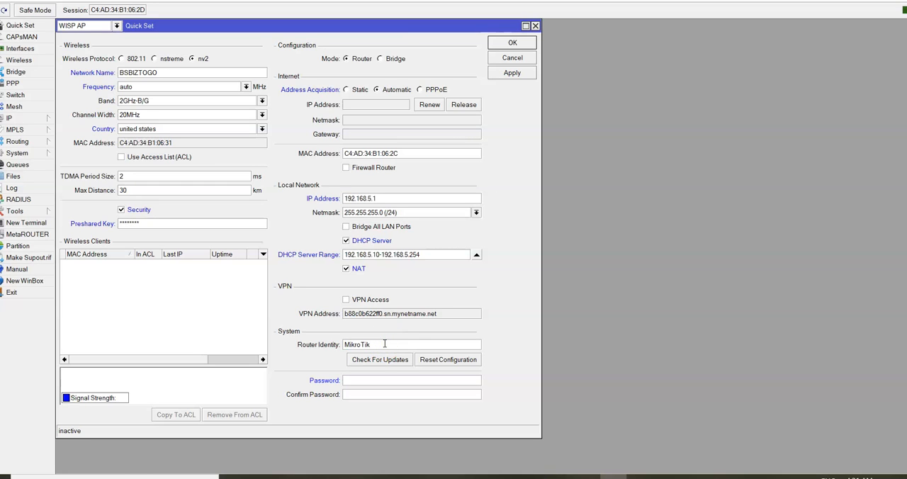
pyautogui.doubleClick(385, 344)
pyautogui.write('BSBIZTOGO')
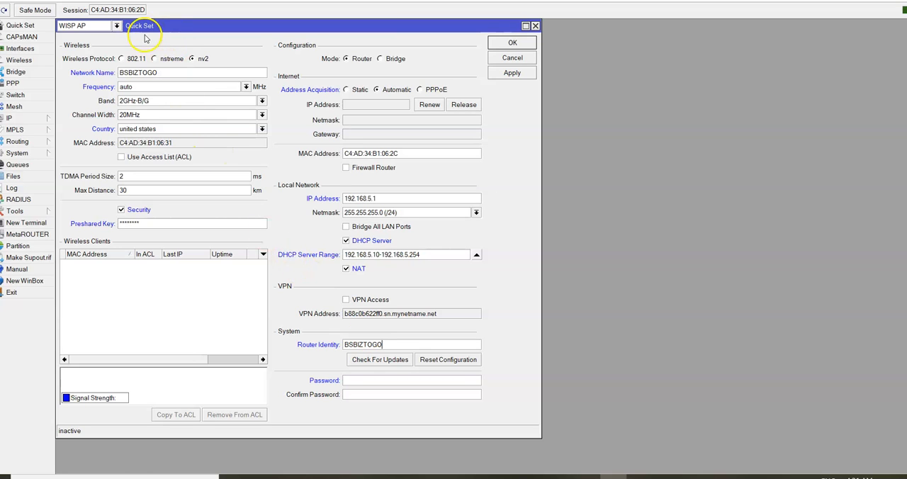
# - Enter the router's system password and repeat it in the confirmation field
pyautogui.click(358, 380)
pyautogui.write('******')
pyautogui.press('Tab')
pyautogui.write('********')
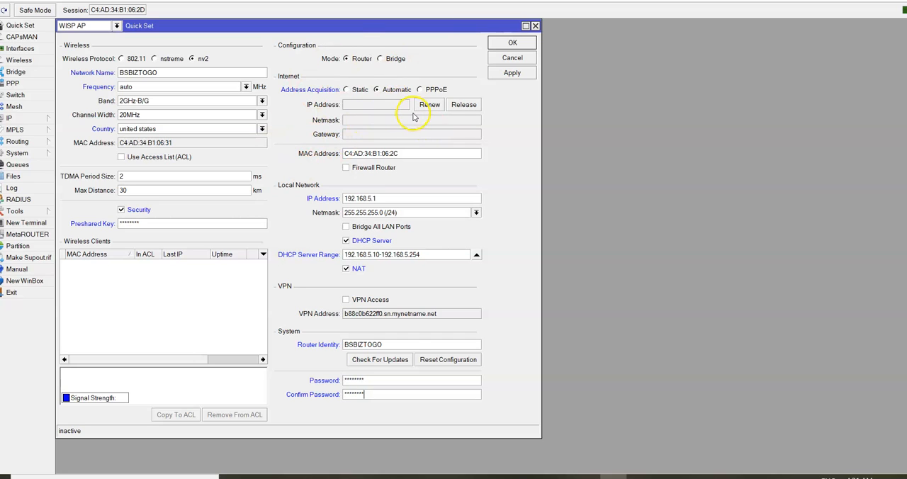
# - Set the wireless protocol to 802.11, leave Firewall Router off, and save the Quick Set configuration
pyautogui.click(122, 59)
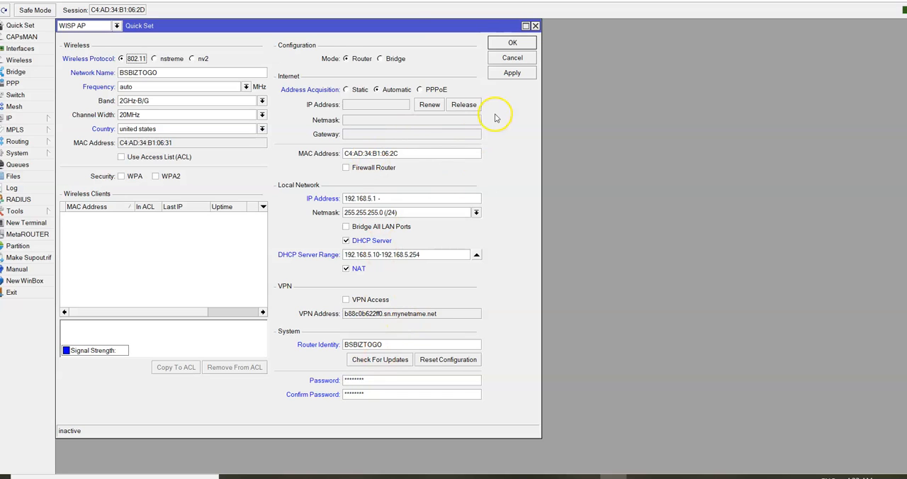
pyautogui.click(347, 168)
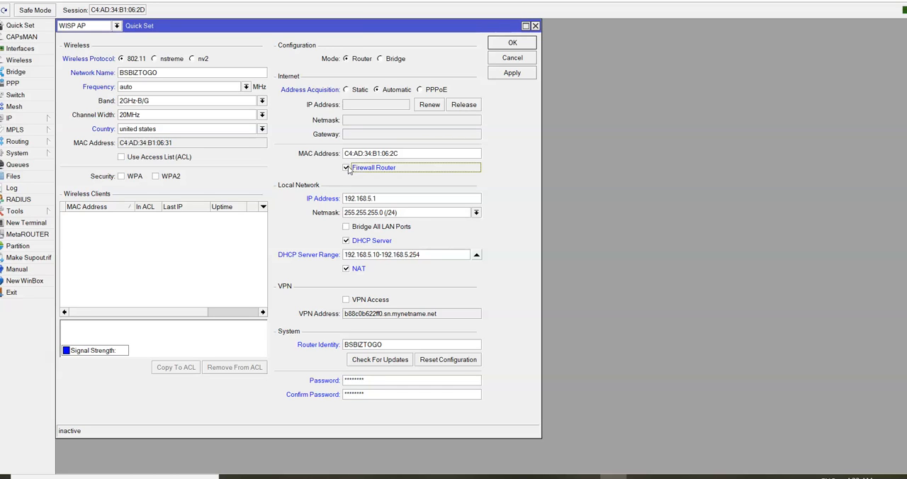
pyautogui.click(346, 168)
pyautogui.click(507, 76)
pyautogui.click(510, 45)
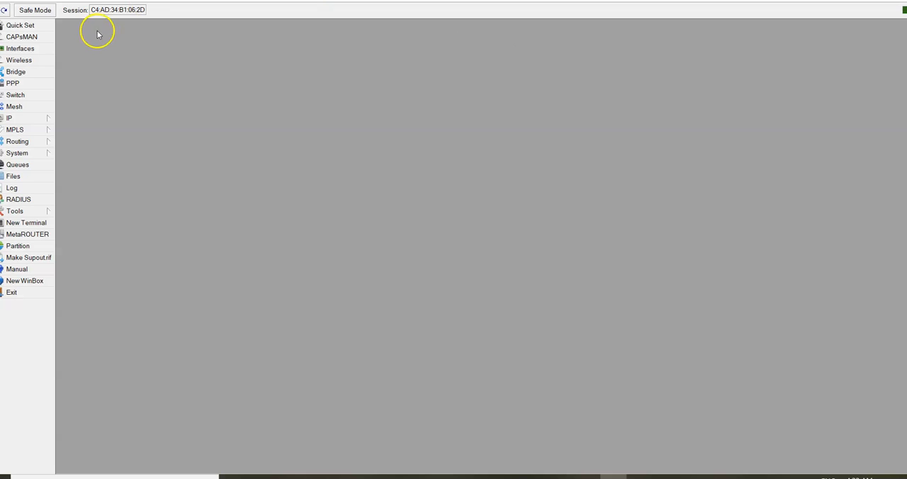
pyautogui.click(38, 26)
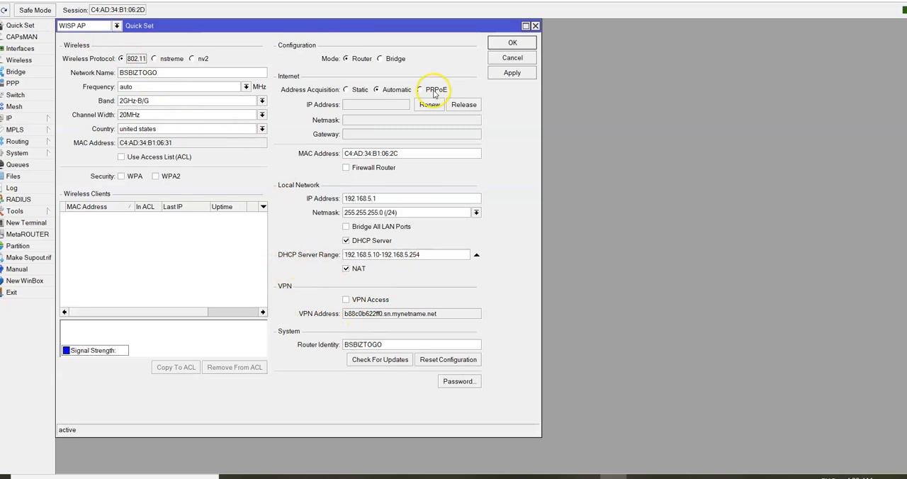
pyautogui.click(512, 43)
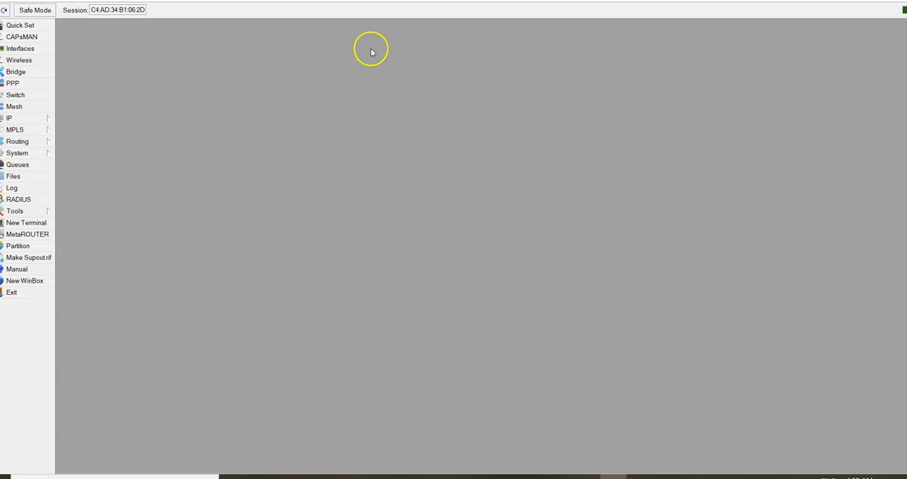
# - Add the comment "Mikrotik Router" to the wlan1 wireless interface and save the interface
pyautogui.click(37, 62)
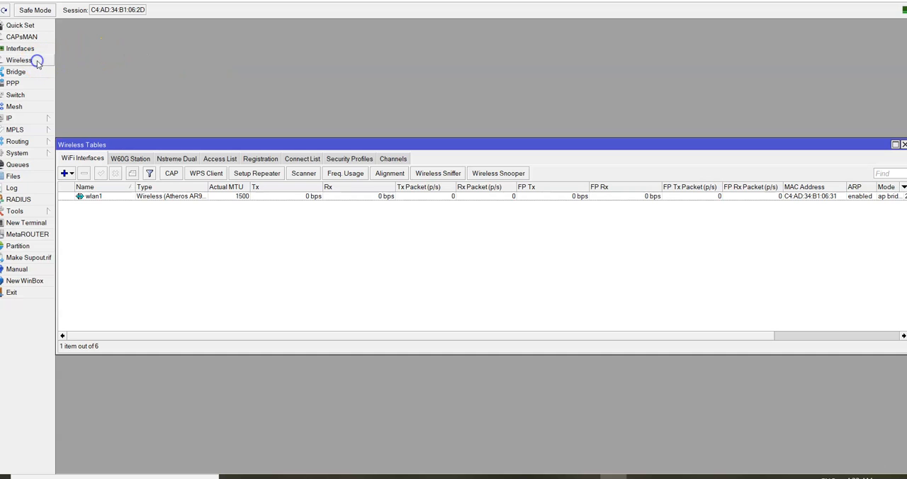
pyautogui.doubleClick(158, 201)
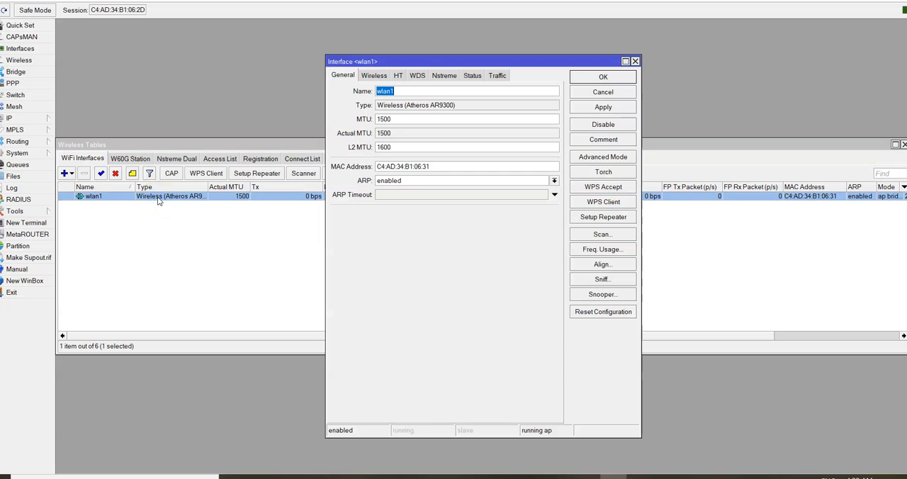
pyautogui.hotkey('alt', 'Tab')
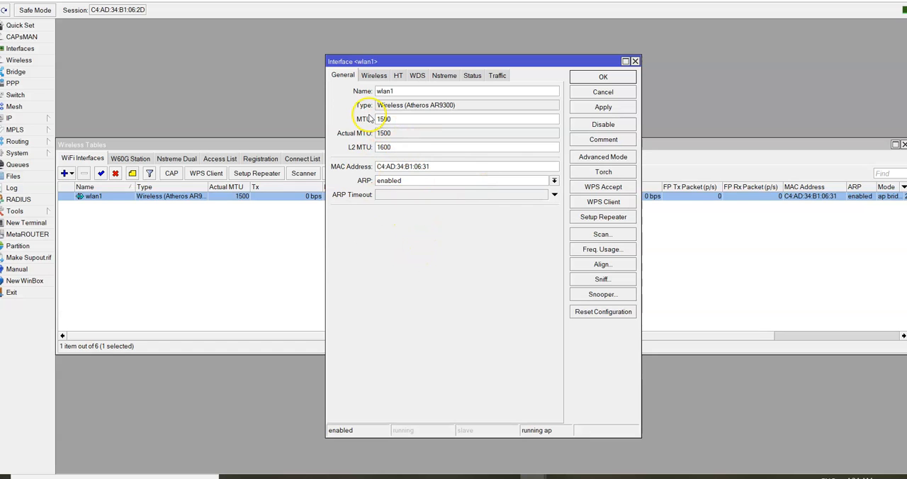
pyautogui.click(369, 76)
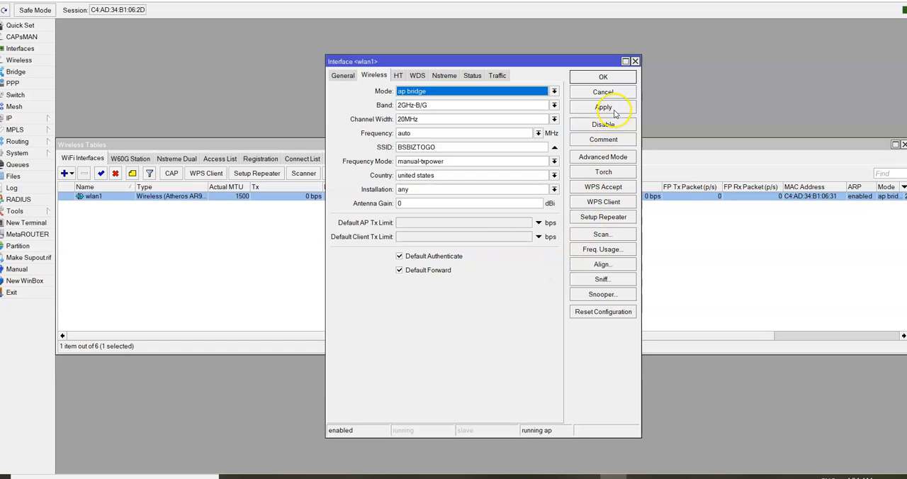
pyautogui.click(603, 139)
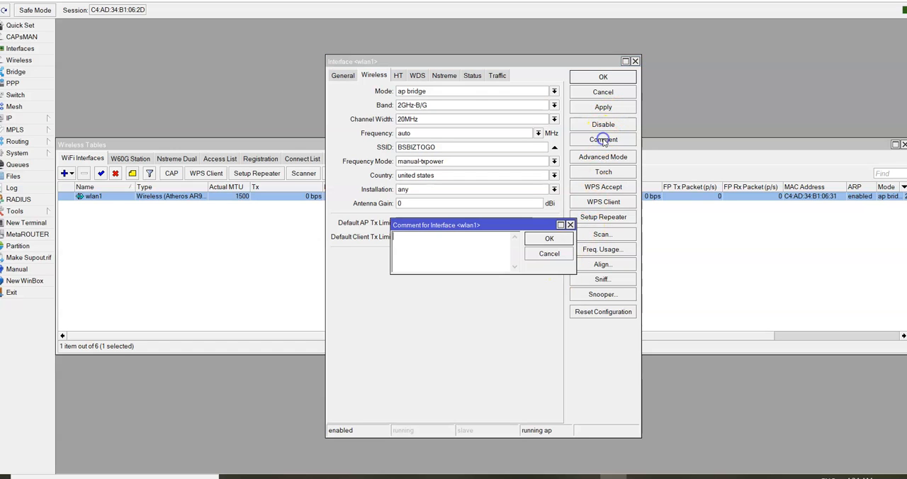
pyautogui.write('Mikrotik Router')
pyautogui.click(548, 241)
pyautogui.click(603, 108)
pyautogui.click(604, 107)
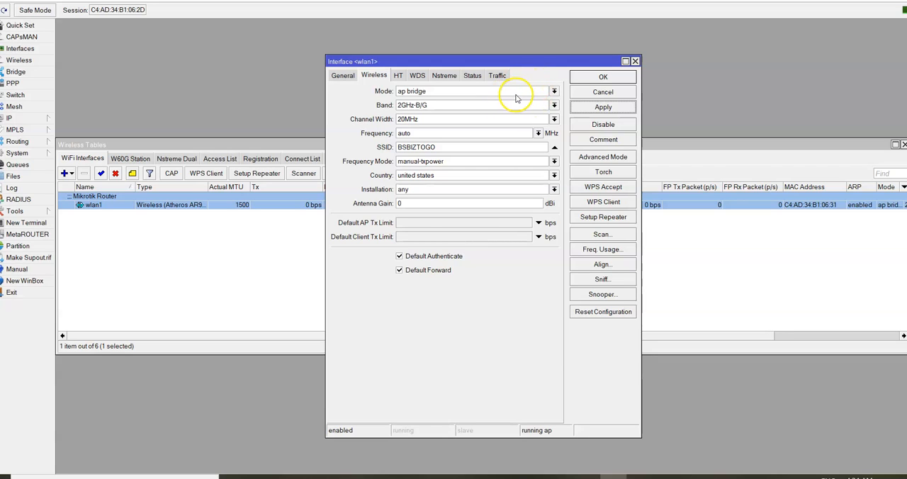
pyautogui.click(602, 81)
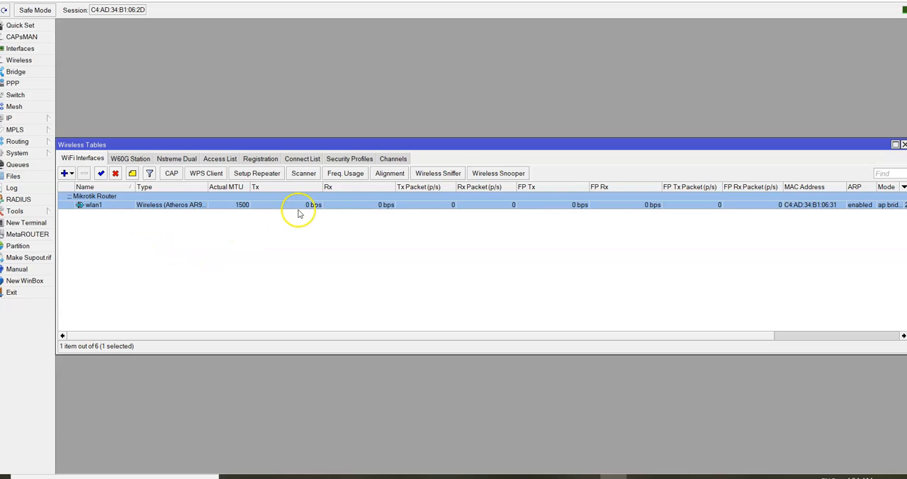
# - Set the default wireless security profile to dynamic keys with WPA2 PSK authentication and enter its WPA2 pre-shared key
pyautogui.click(350, 160)
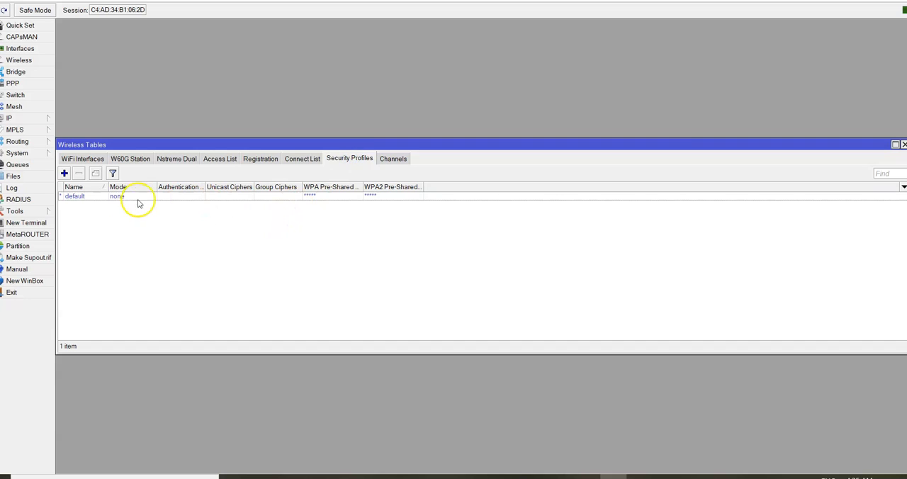
pyautogui.doubleClick(170, 199)
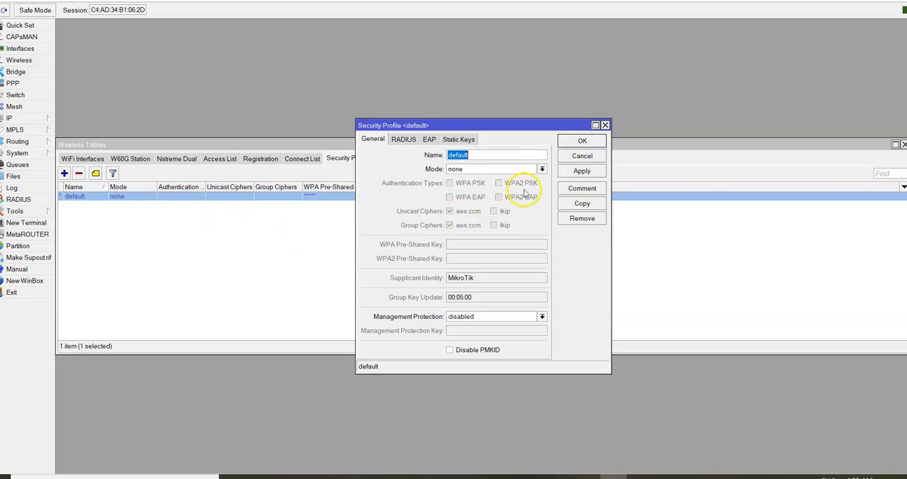
pyautogui.click(542, 170)
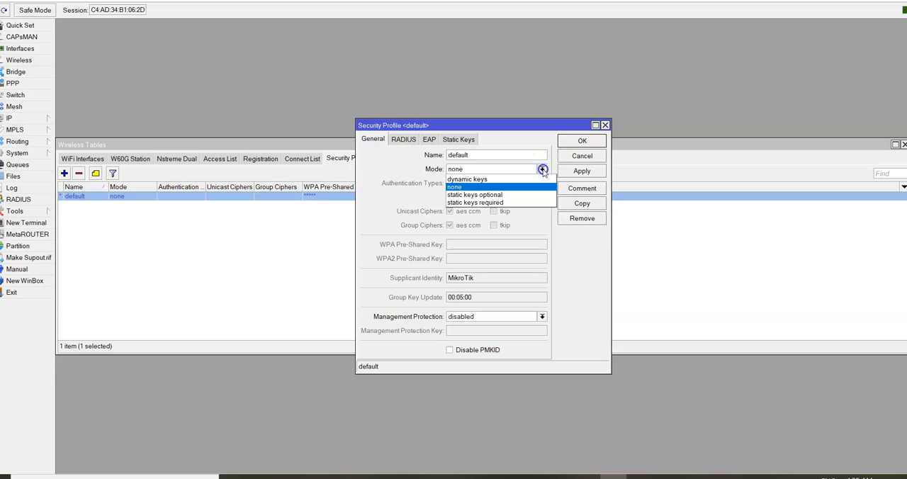
pyautogui.click(496, 179)
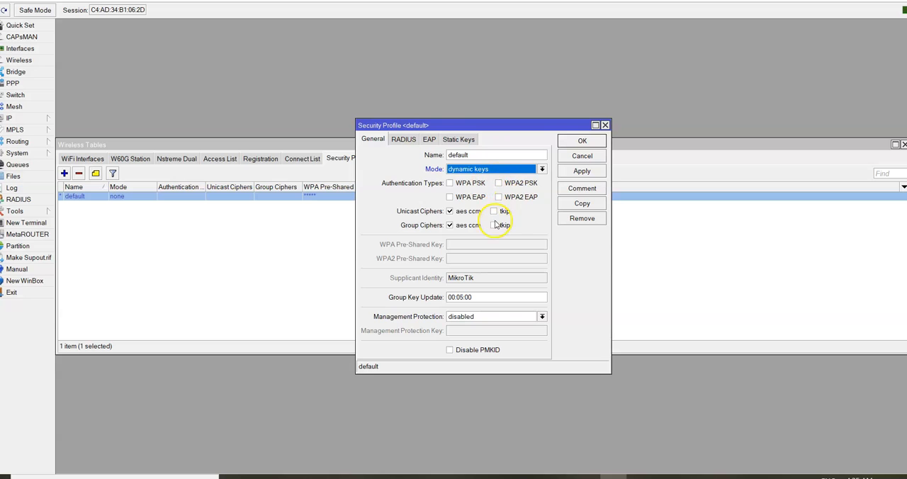
pyautogui.click(500, 184)
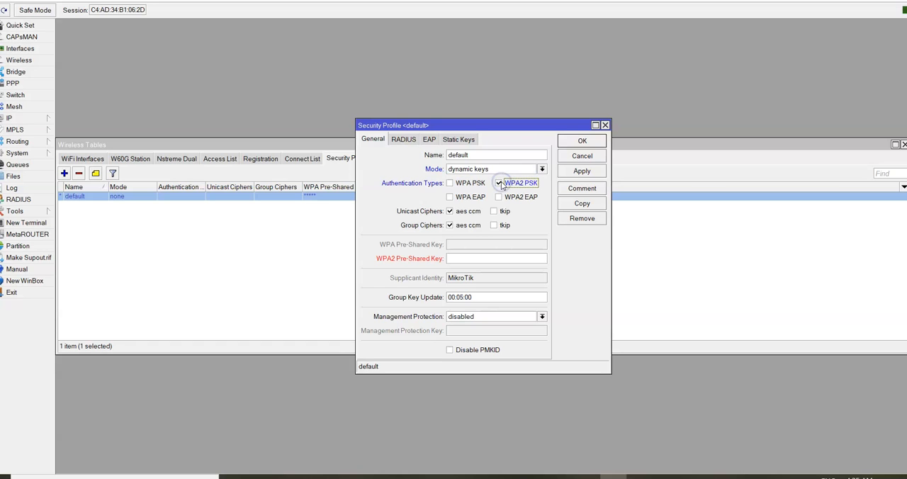
pyautogui.click(455, 258)
pyautogui.write('********')
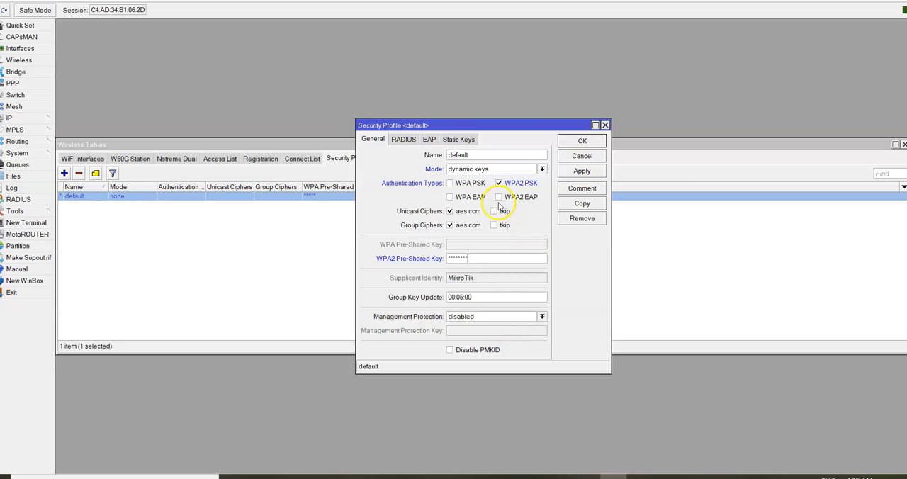
# - Review the profile's RADIUS, EAP and management protection options, keep management protection disabled, and save the default security profile
pyautogui.click(405, 140)
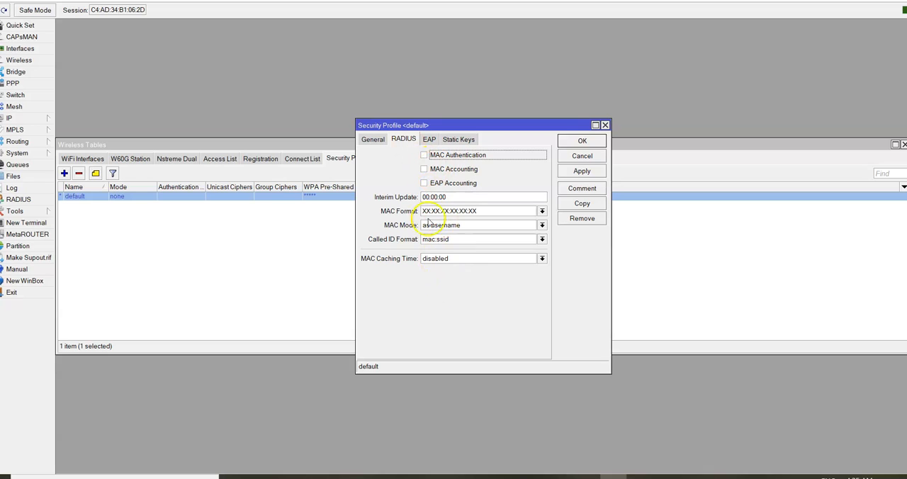
pyautogui.click(428, 139)
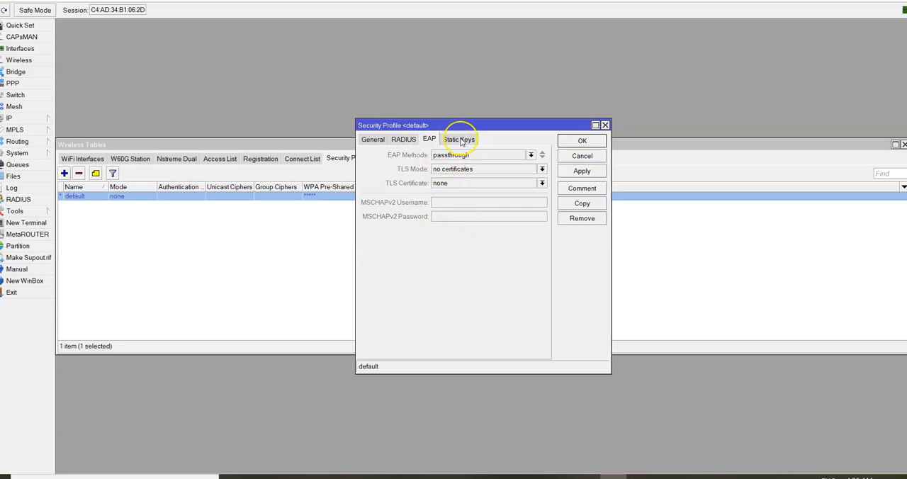
pyautogui.click(402, 140)
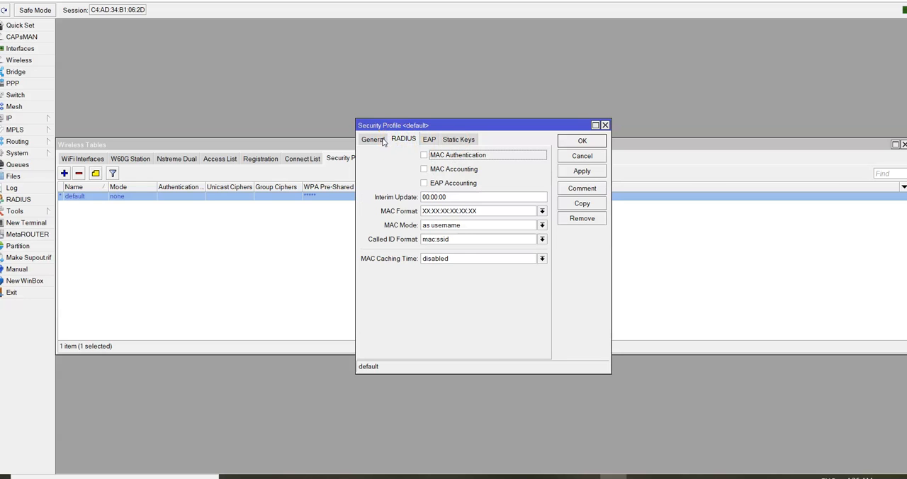
pyautogui.click(383, 140)
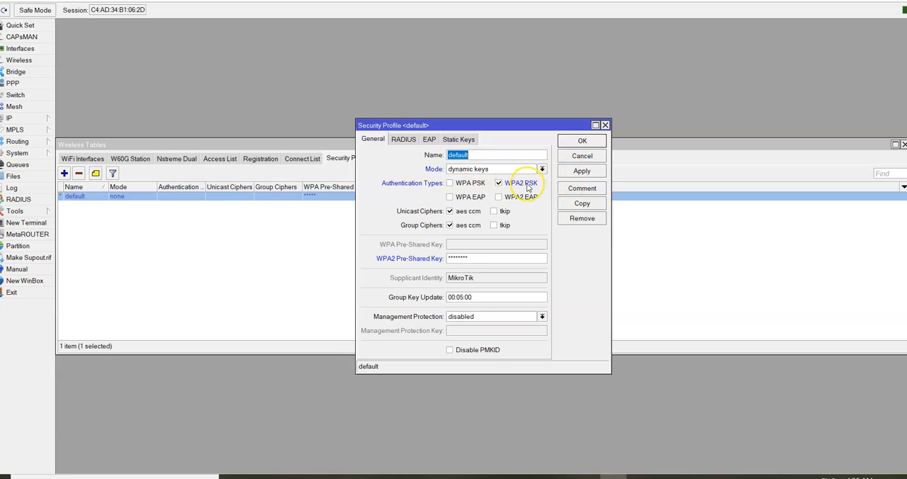
pyautogui.click(542, 317)
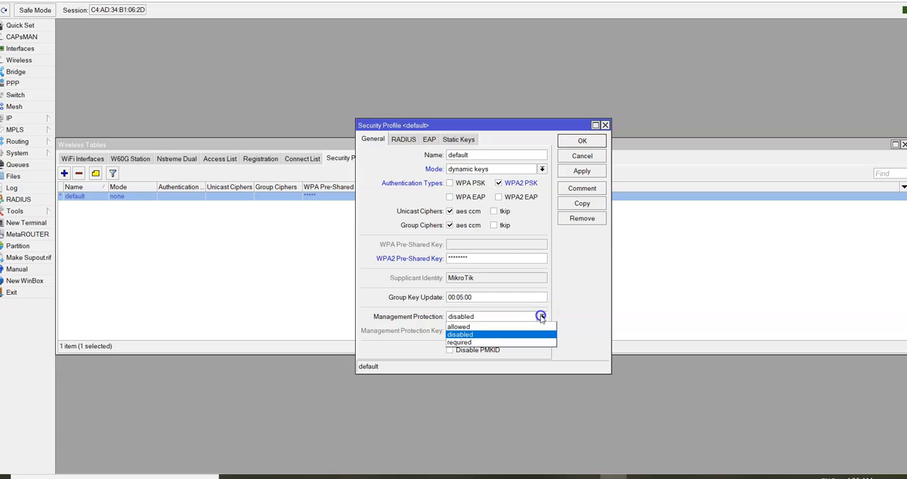
pyautogui.click(582, 306)
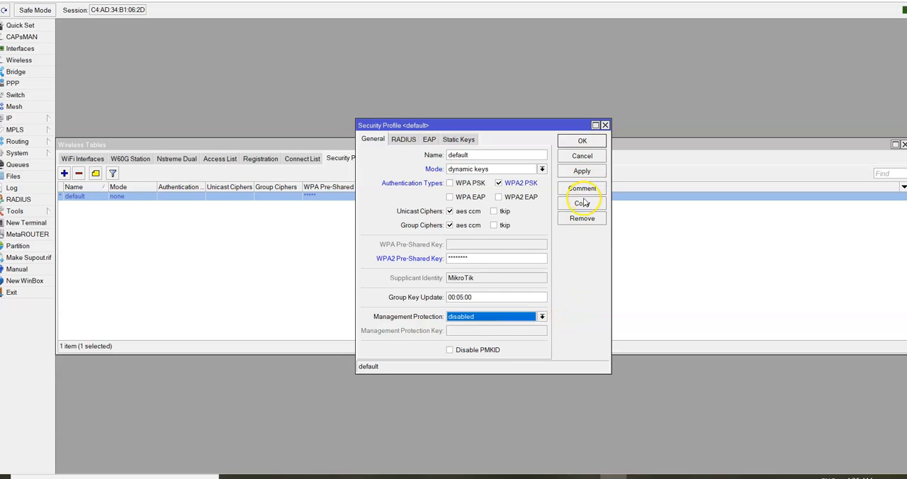
pyautogui.click(583, 172)
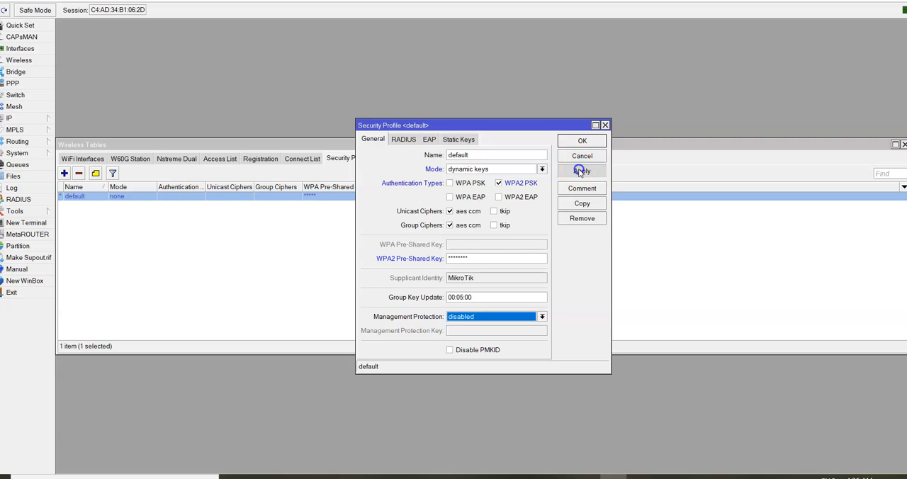
pyautogui.click(582, 141)
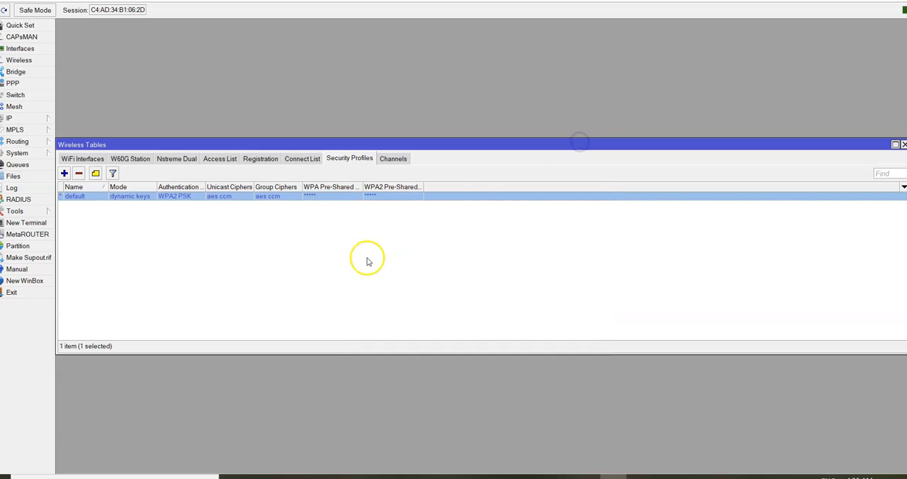